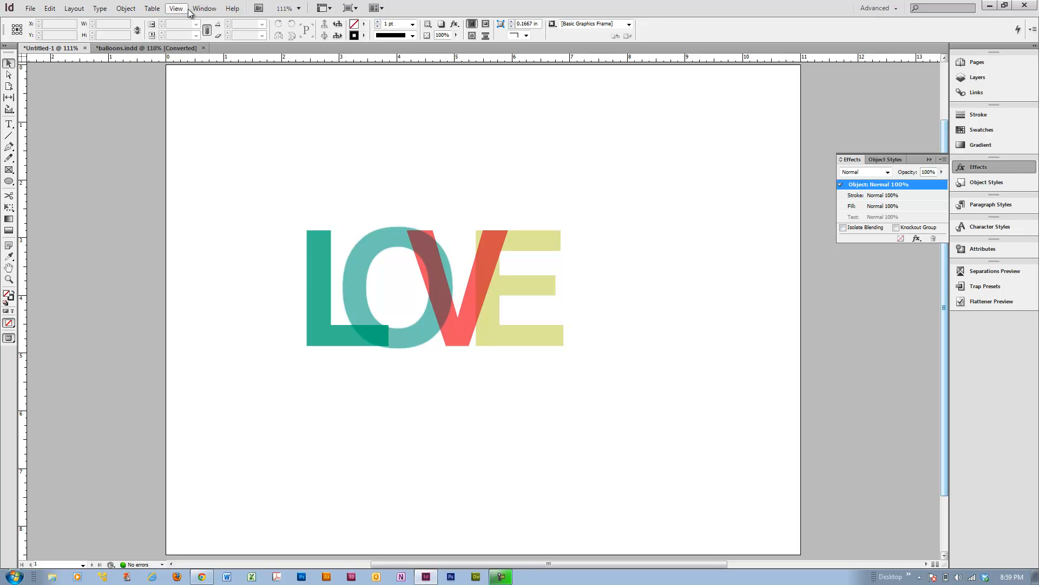
Create a new single-page landscape Letter document with facing pages turned off.
click(30, 11)
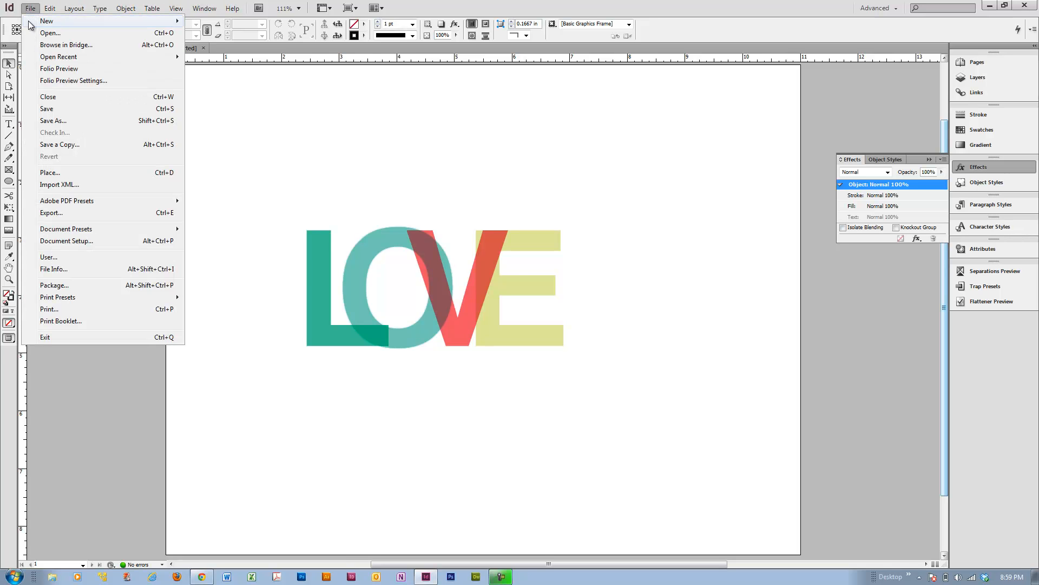
mouse_move(88, 25)
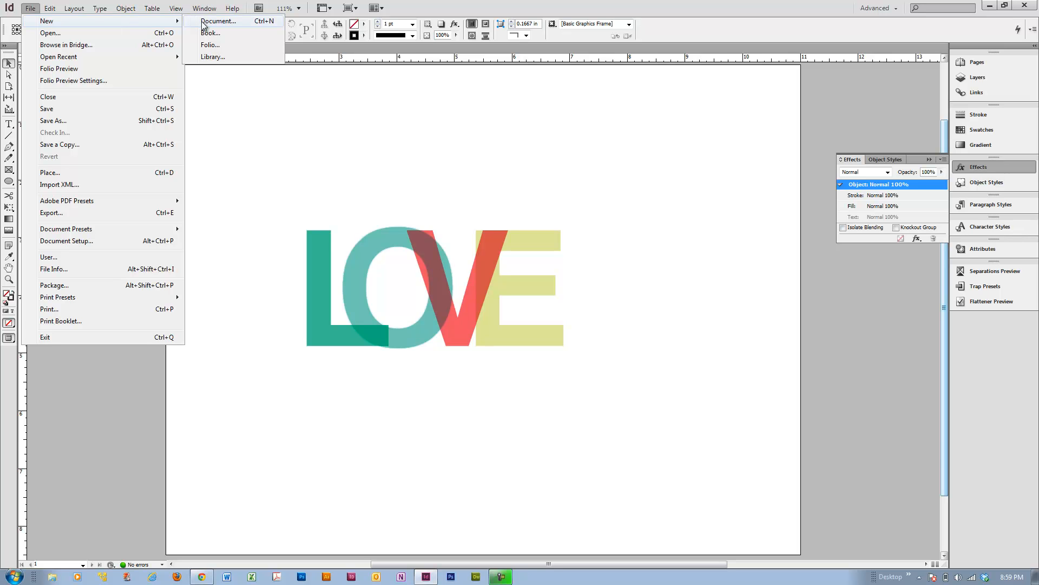
click(228, 137)
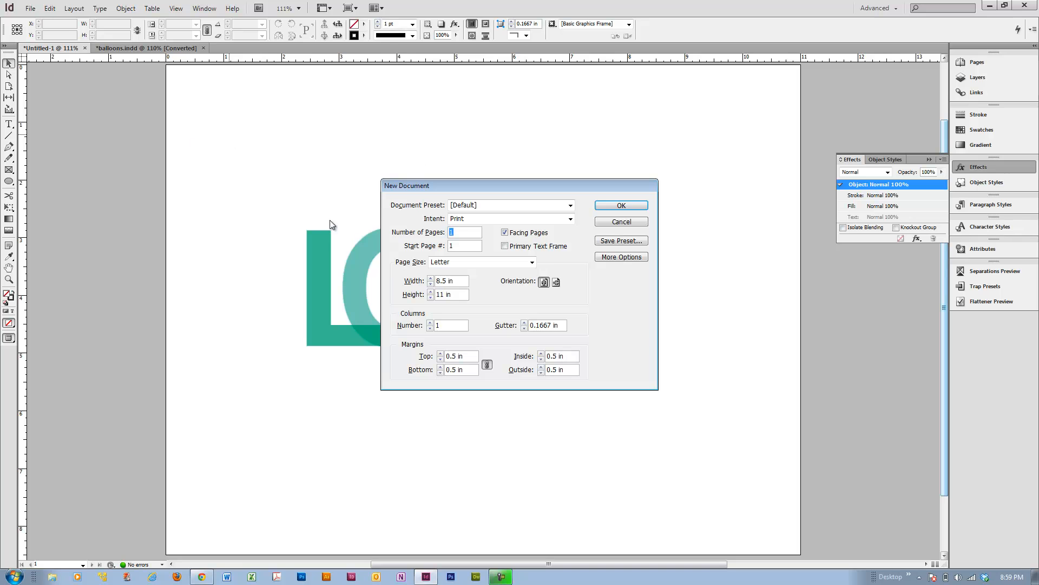
click(505, 232)
click(555, 284)
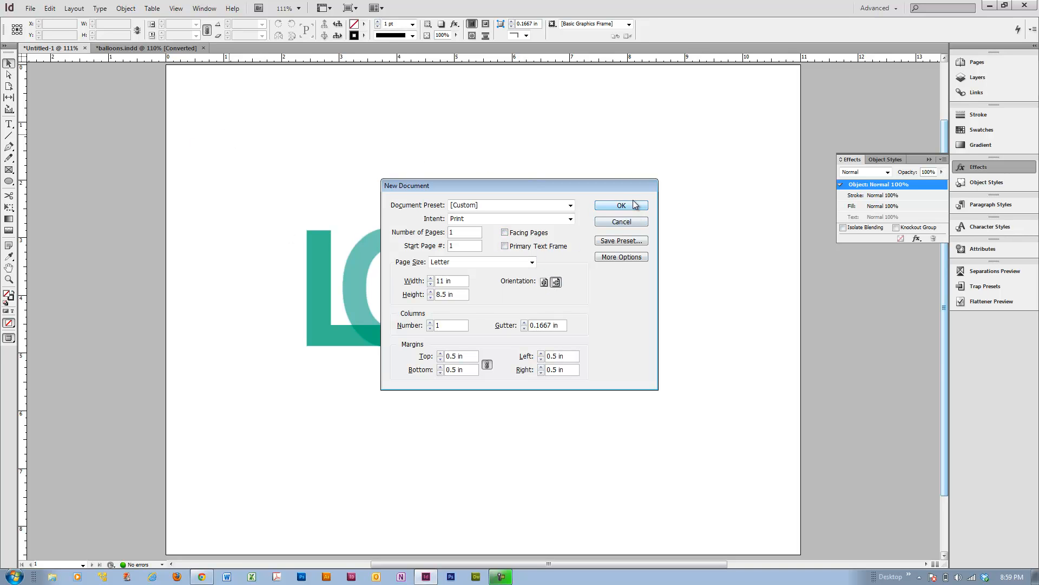
click(628, 205)
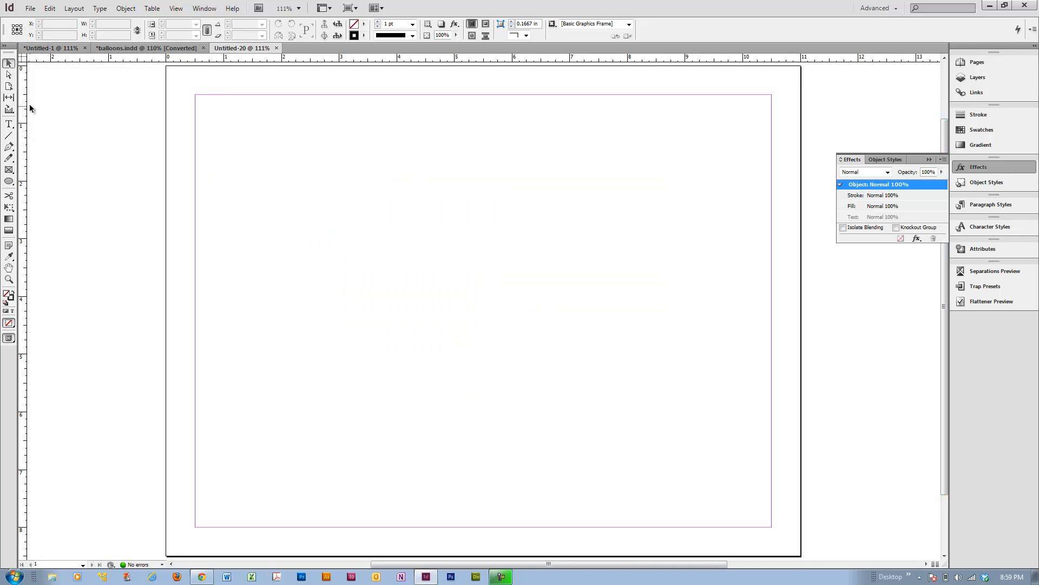
Draw a text frame across the page and enter the word LOVE.
click(9, 124)
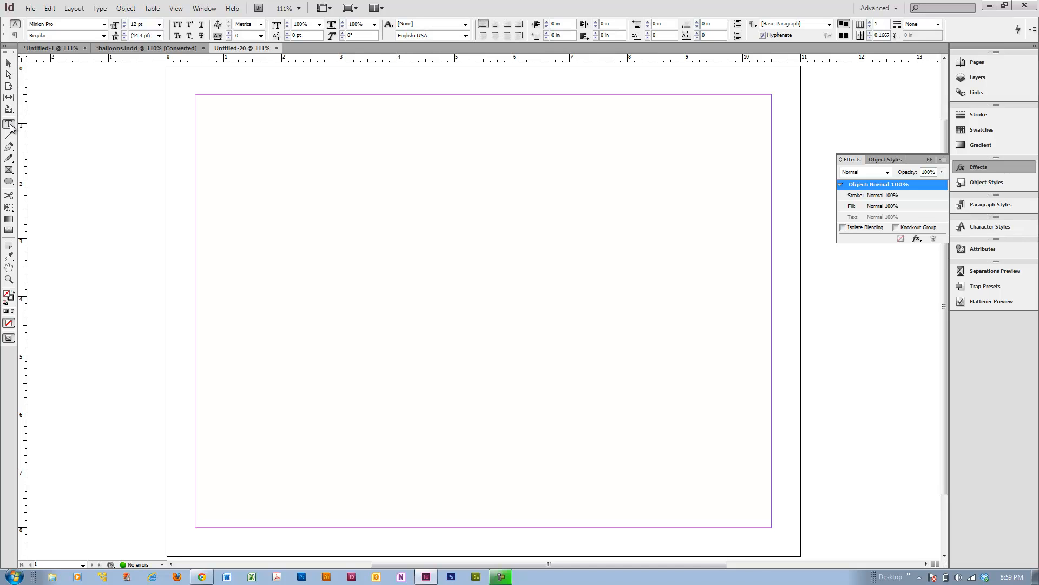
drag(212, 143, 753, 452)
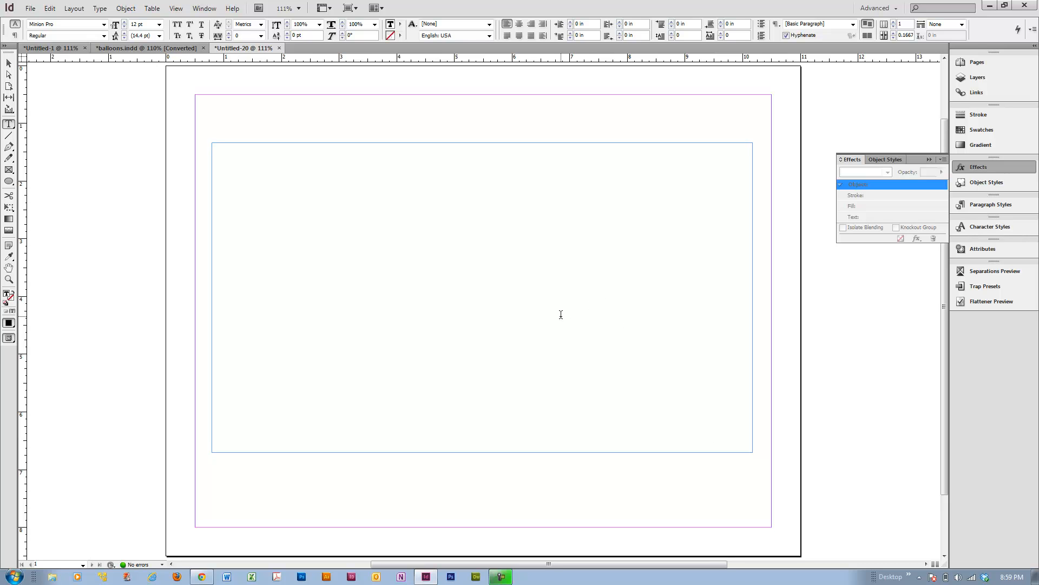
text(LOVE)
Select all the text and set its font to Helvetica Bold.
key(ctrl+a)
drag(63, 24, 7, 30)
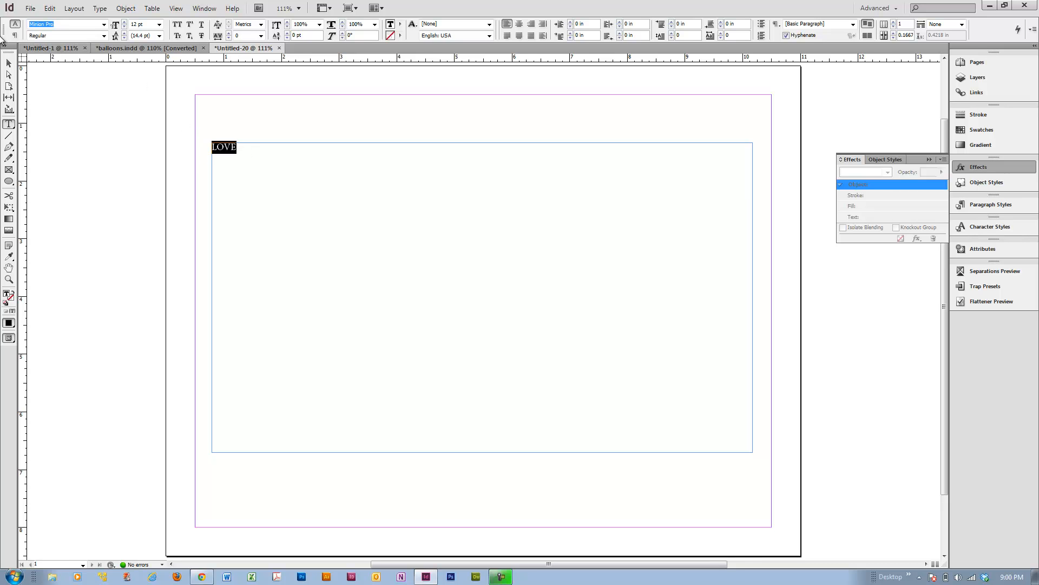
text(Helvetica)
key(Return)
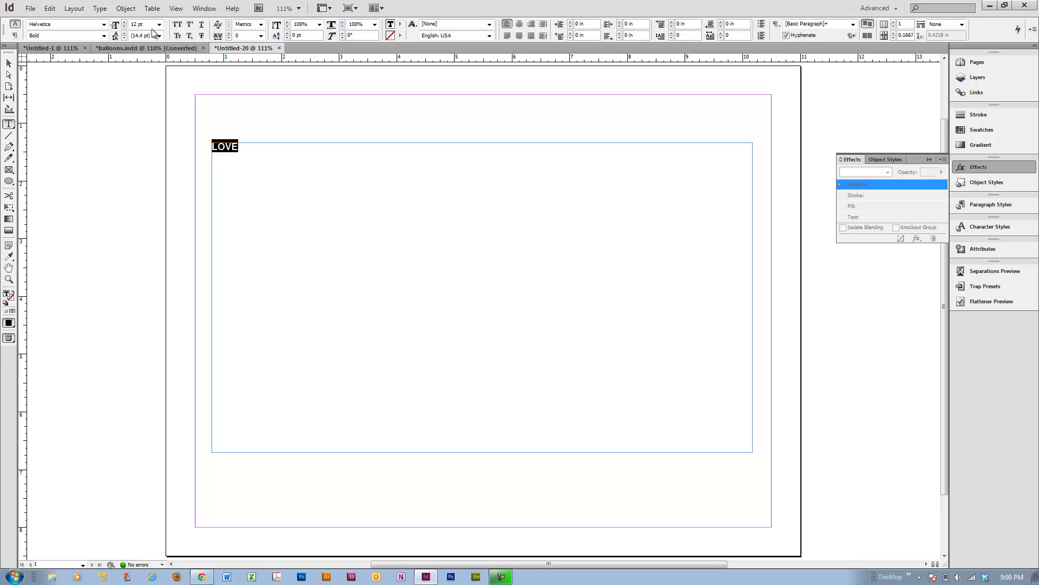
Set the text size to 200 pt and the tracking to -200.
click(113, 25)
text(2)
key(Return)
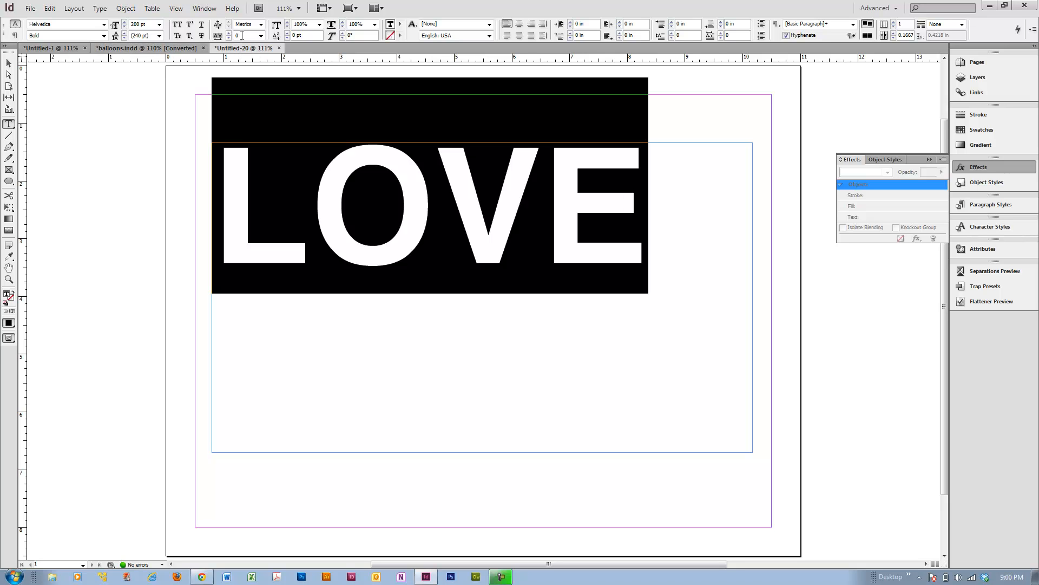
drag(243, 36, 223, 35)
key(Return)
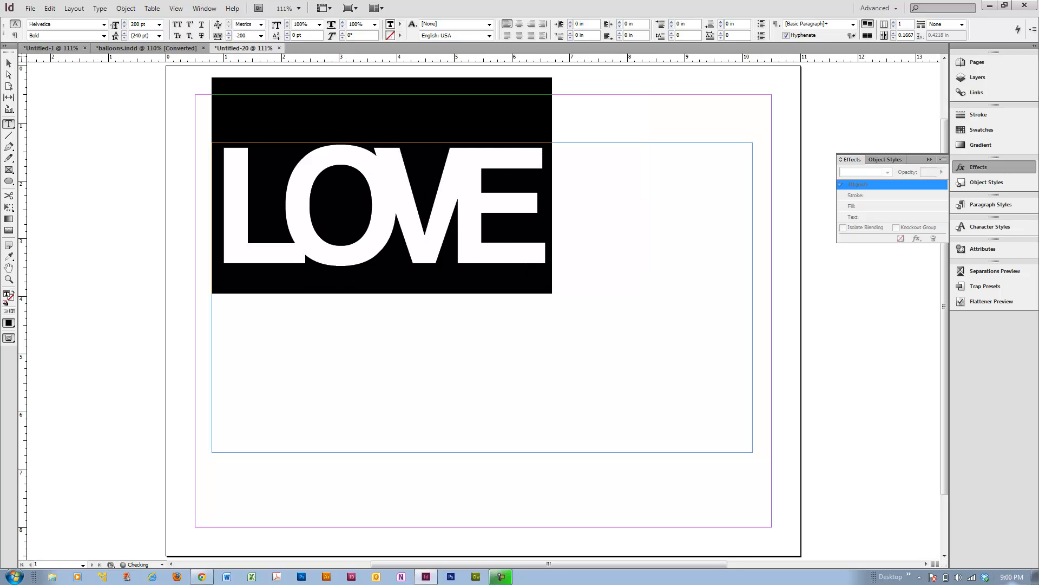
Select the L and O letters and tighten their tracking further so the letters overlap more.
click(457, 337)
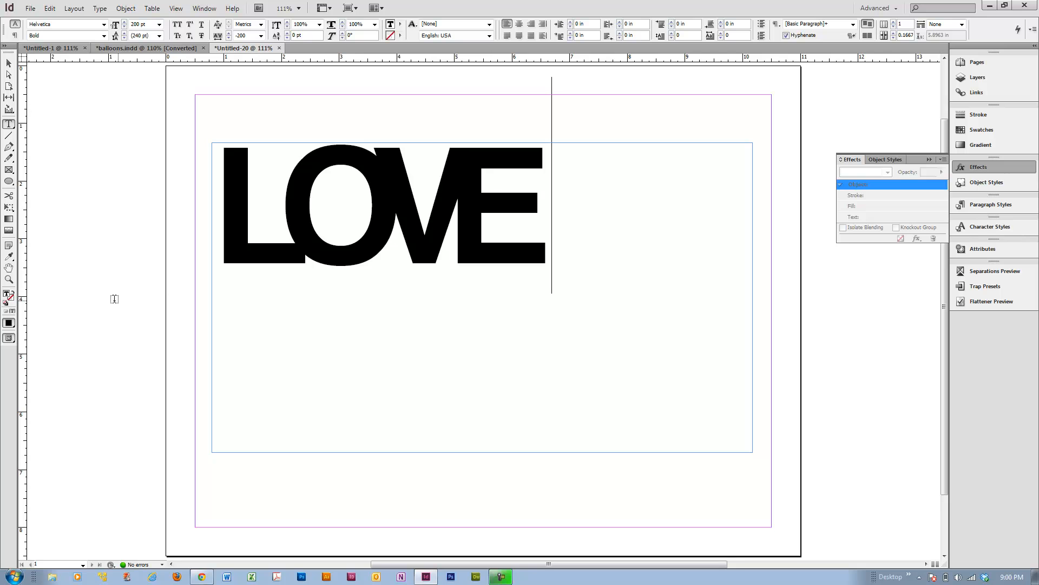
drag(233, 235, 253, 238)
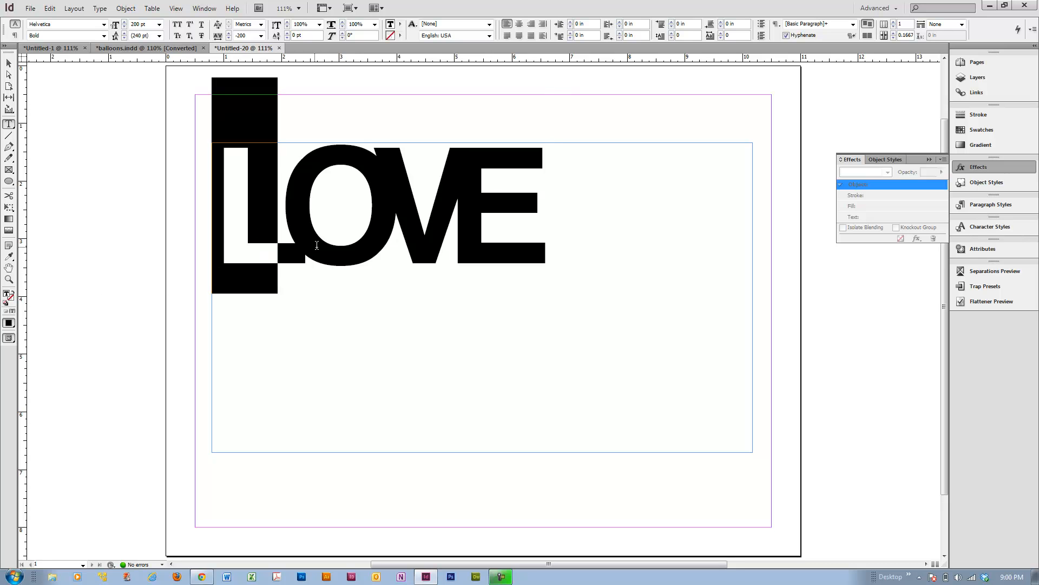
drag(317, 245, 344, 244)
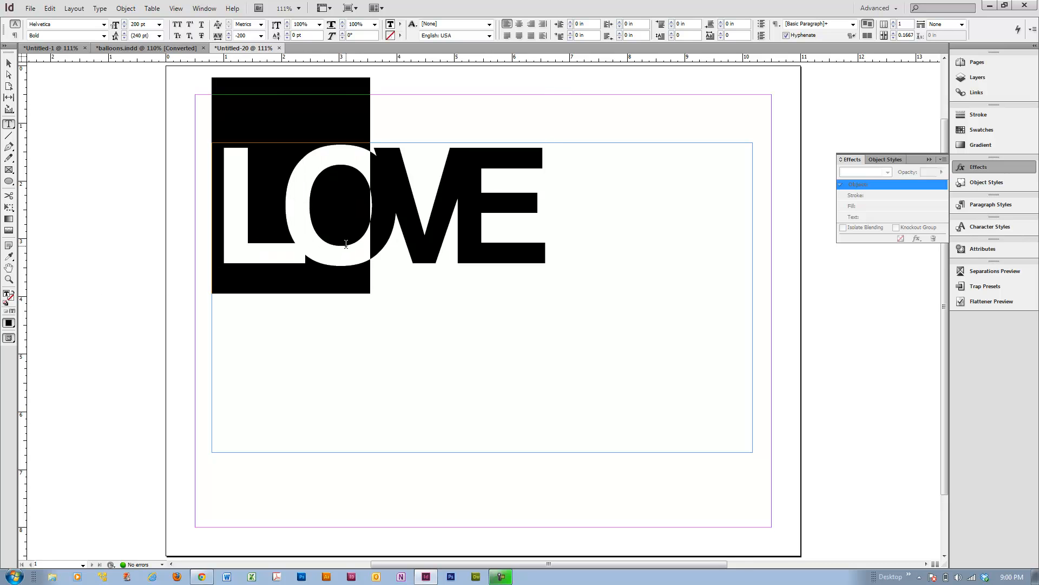
click(228, 38)
click(229, 38)
click(228, 38)
click(229, 38)
click(228, 37)
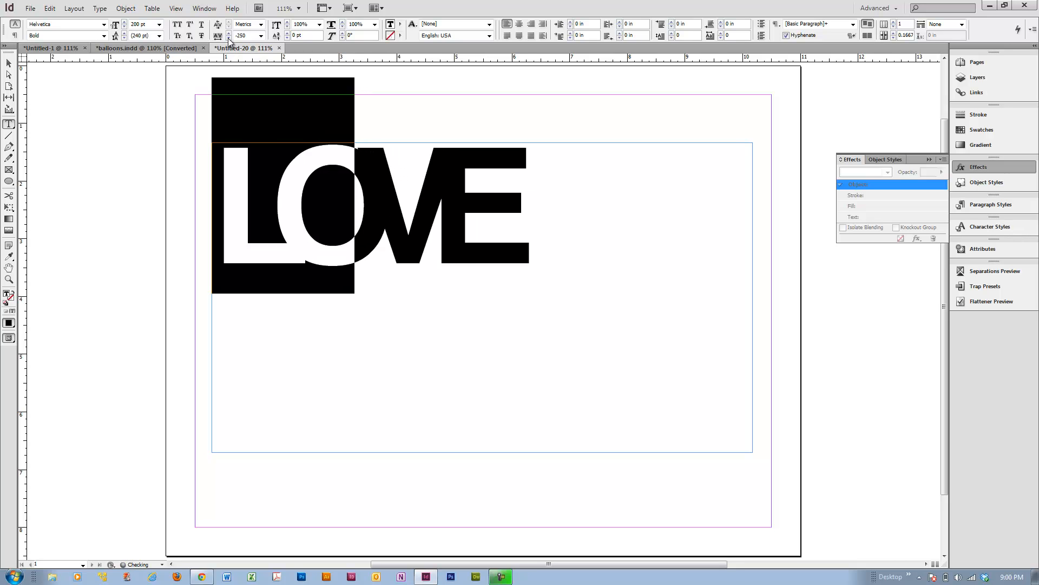
click(228, 38)
click(228, 38)
click(228, 38)
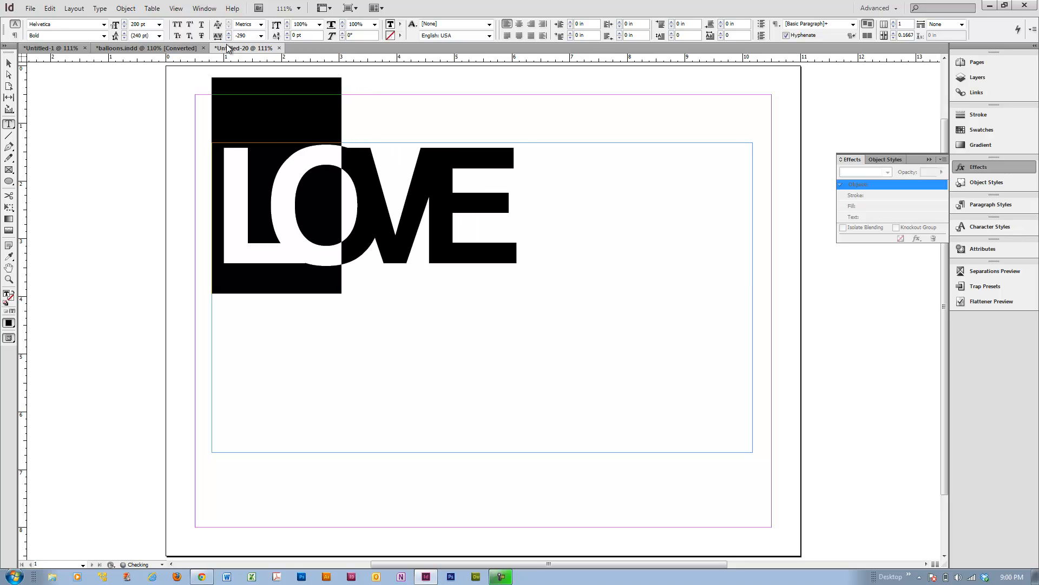
click(228, 33)
click(228, 33)
click(228, 33)
click(229, 33)
click(228, 33)
click(416, 402)
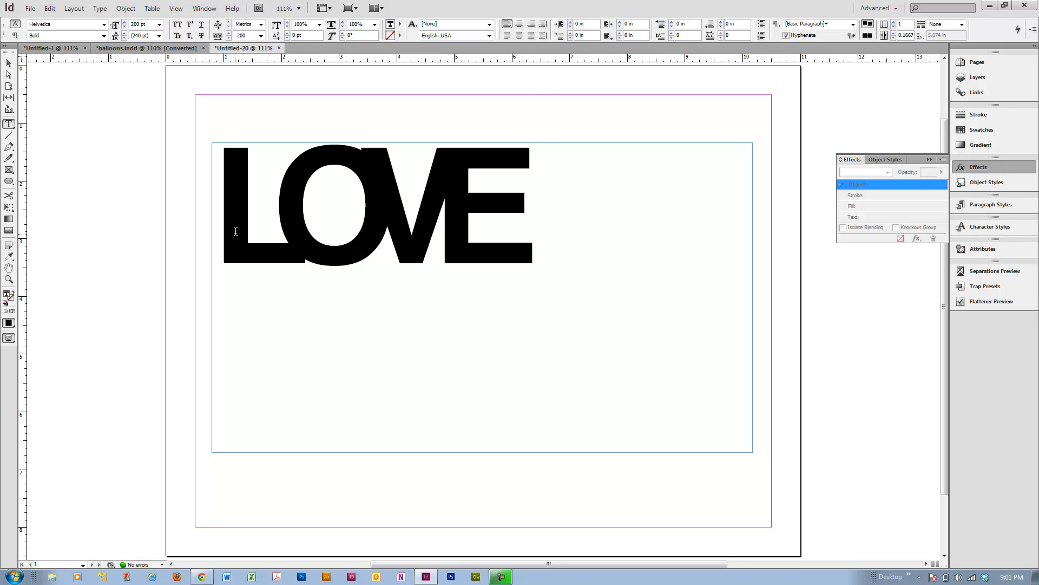
Color the L teal with fill R 35, G 224, B 175.
drag(226, 207, 258, 222)
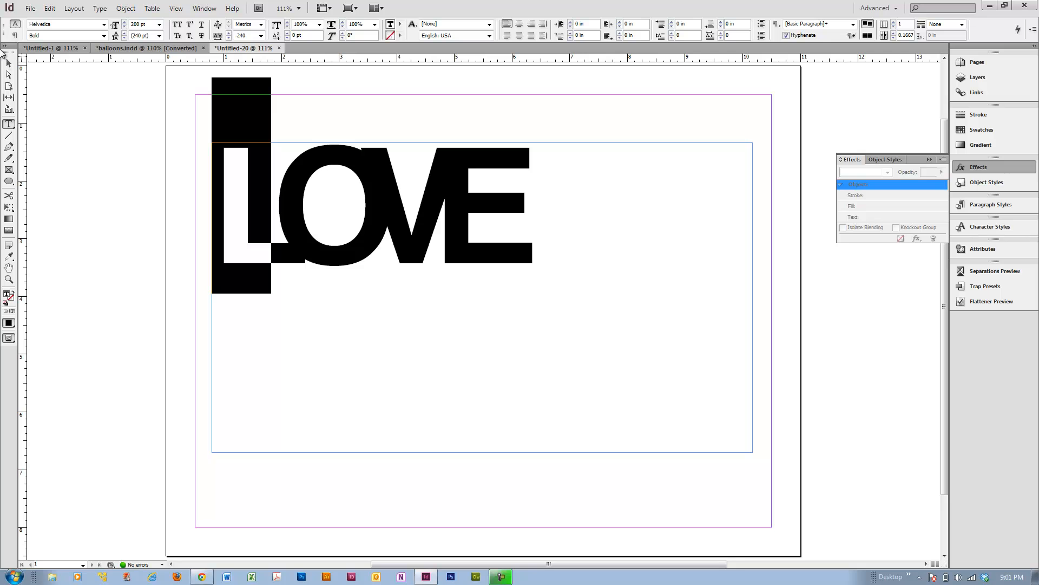
click(6, 293)
double_click(7, 295)
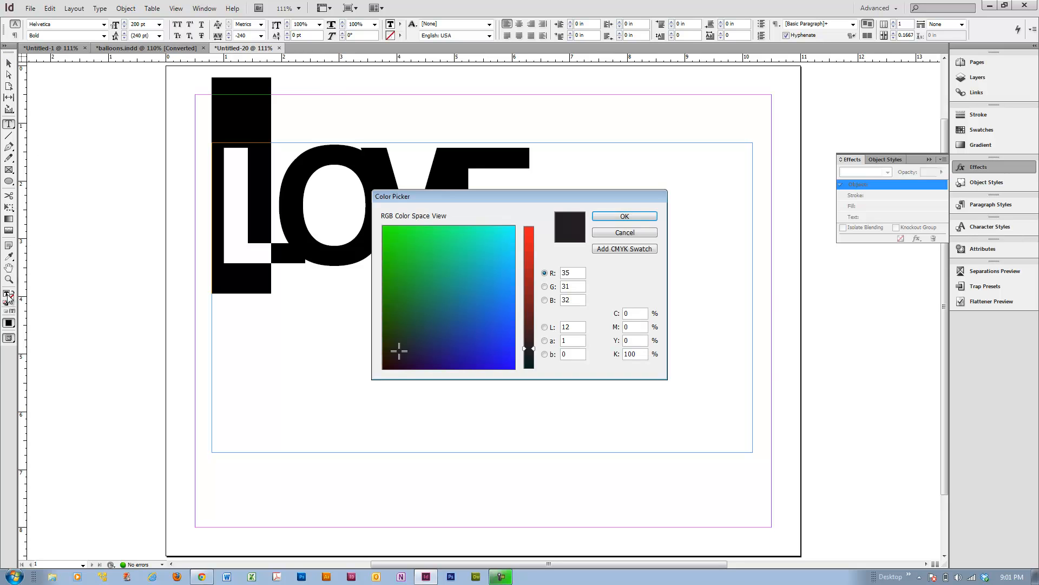
click(465, 276)
mouse_move(461, 276)
mouse_down()
mouse_move(480, 234)
mouse_move(473, 244)
mouse_up()
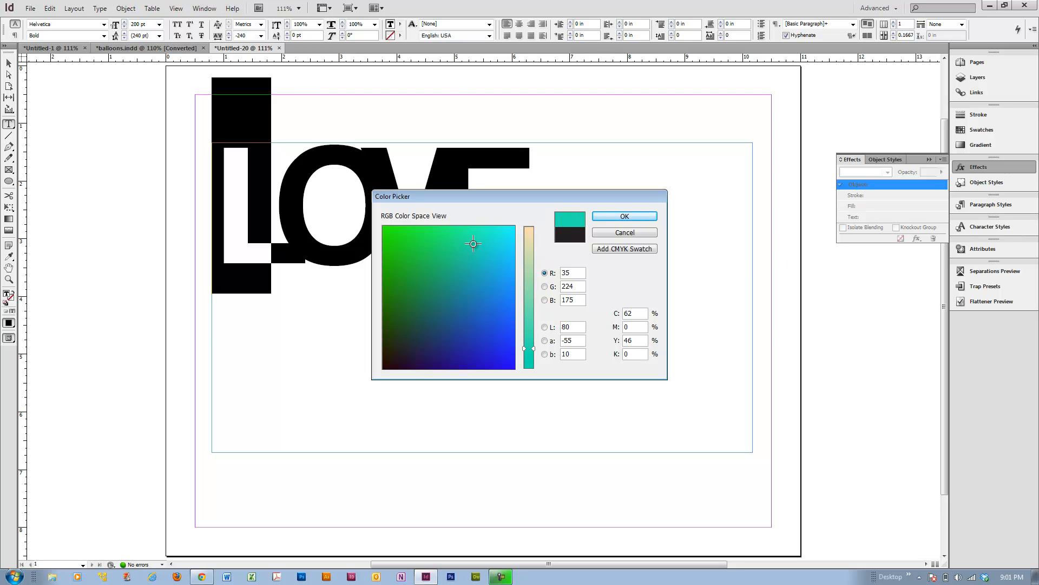
click(644, 216)
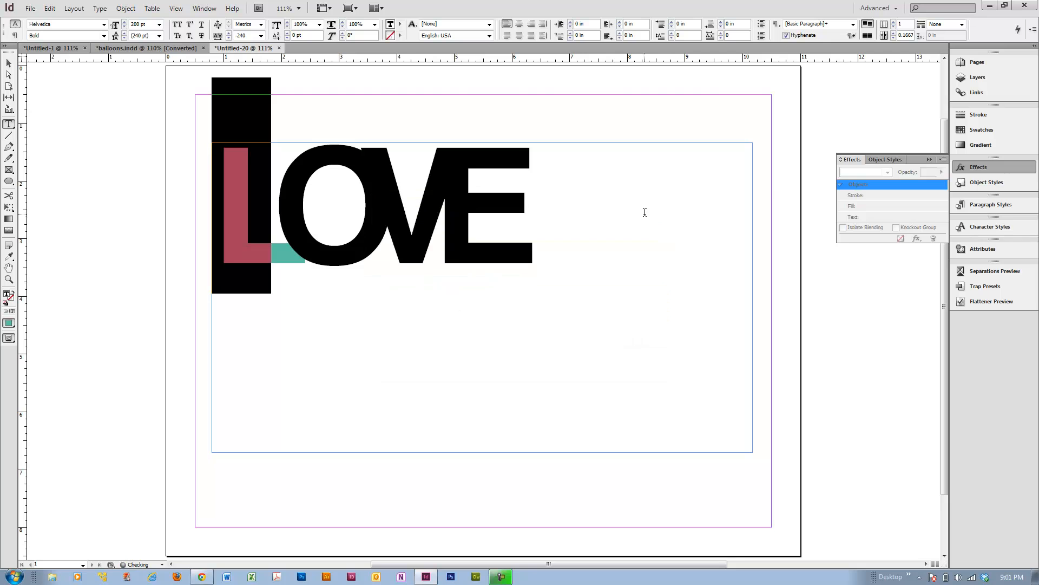
Color the O pale yellow with fill R 255, G 247, B 141.
drag(296, 224, 381, 234)
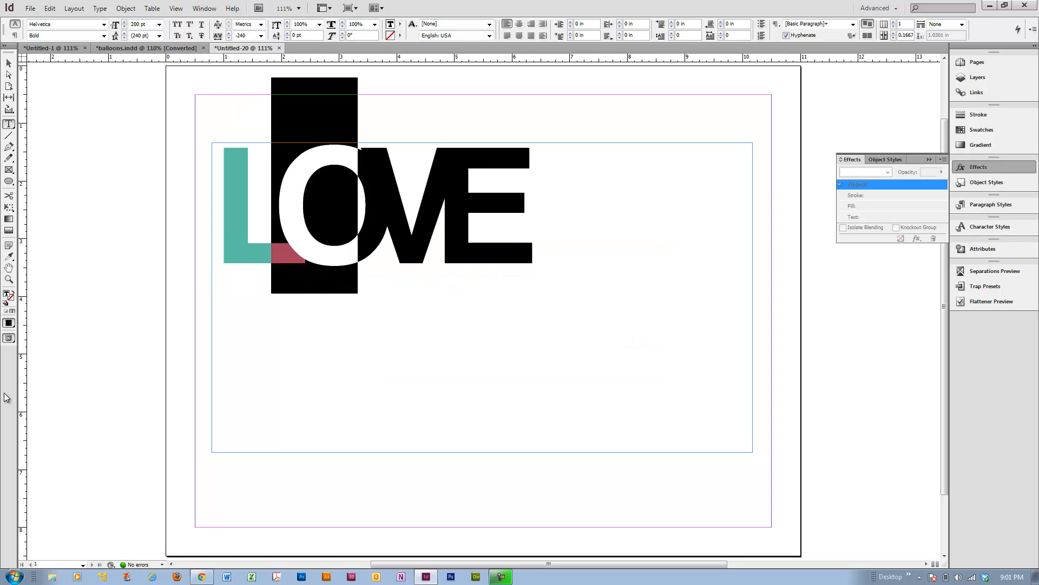
double_click(7, 295)
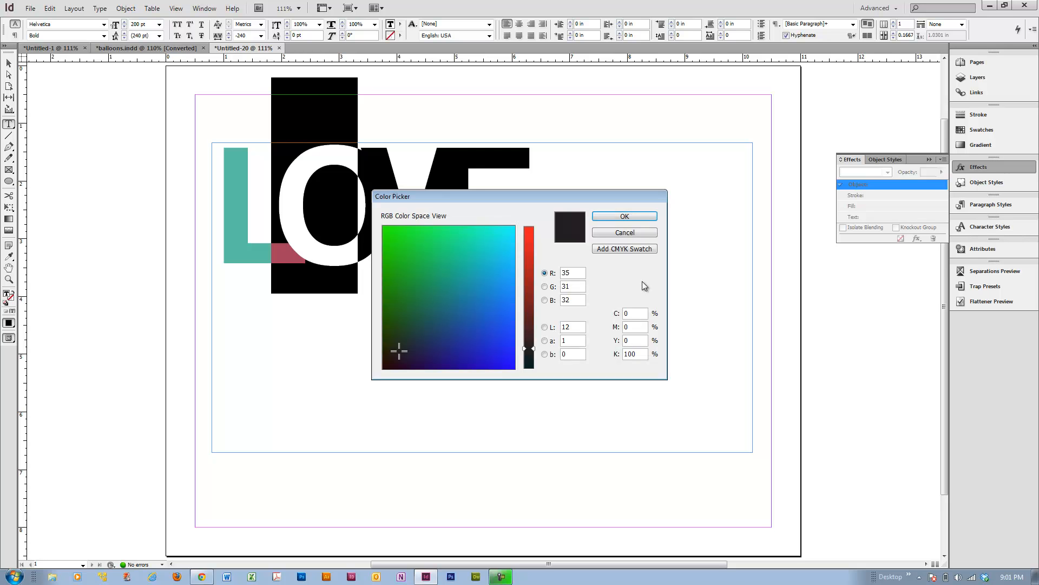
drag(434, 281, 484, 239)
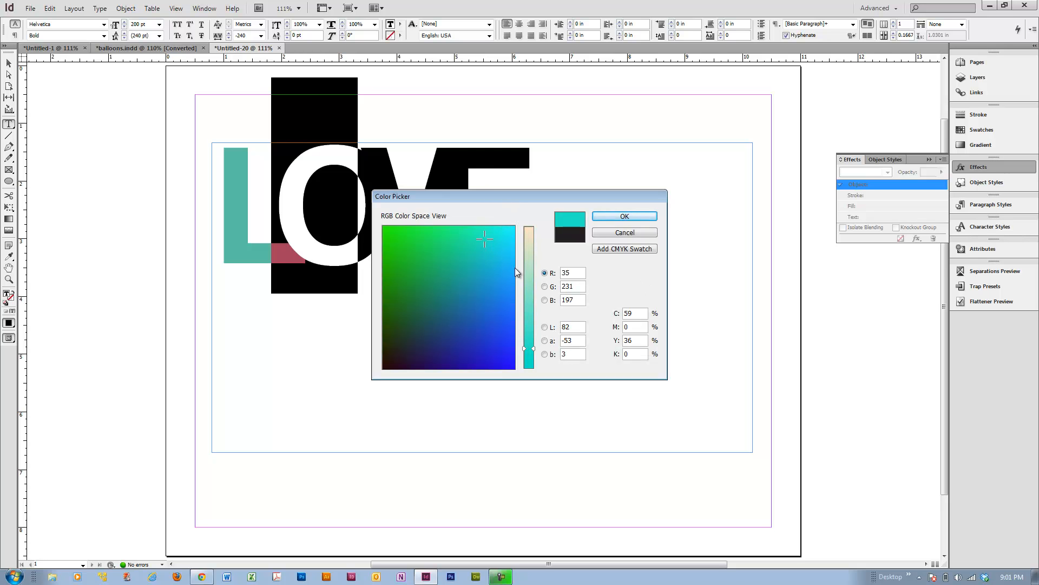
drag(529, 277, 538, 217)
click(459, 232)
click(624, 216)
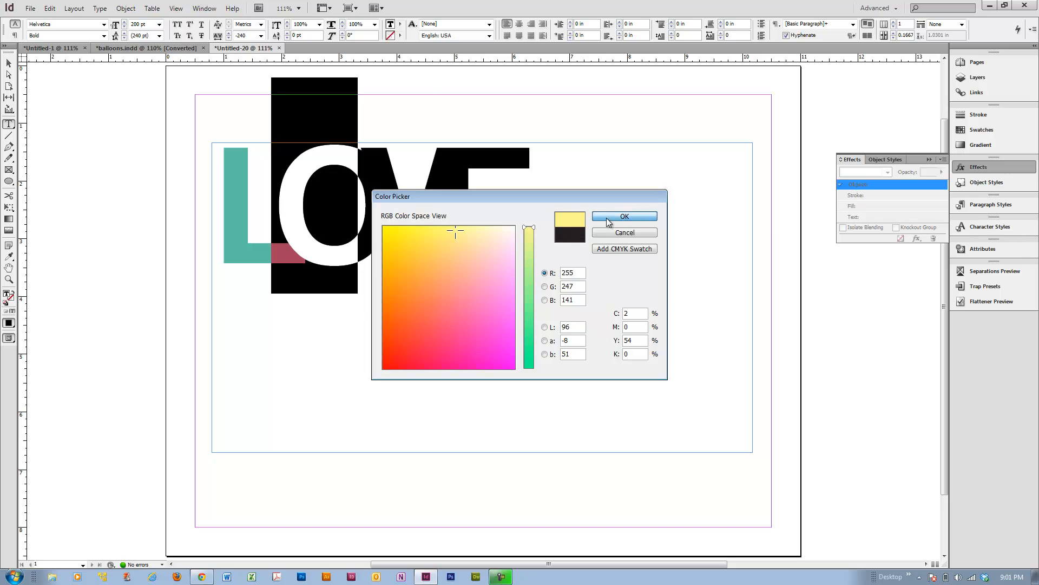
Color the V orange-red with fill R 252, G 93, B 77.
drag(393, 228, 435, 232)
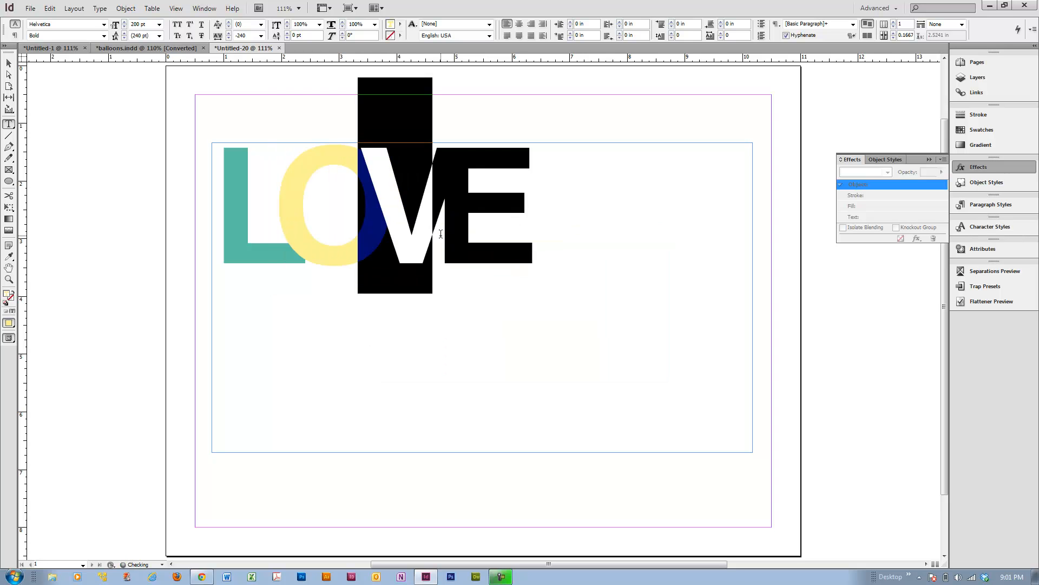
double_click(8, 294)
click(529, 228)
click(462, 292)
drag(462, 292, 419, 312)
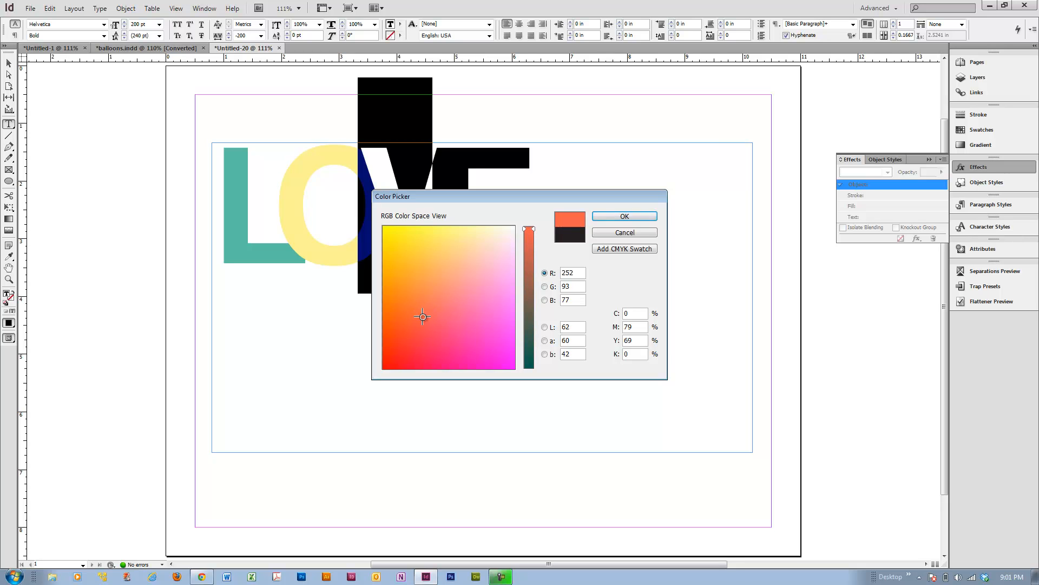
click(624, 217)
Color the E light green with fill R 196, G 246, B 149.
drag(488, 232, 547, 240)
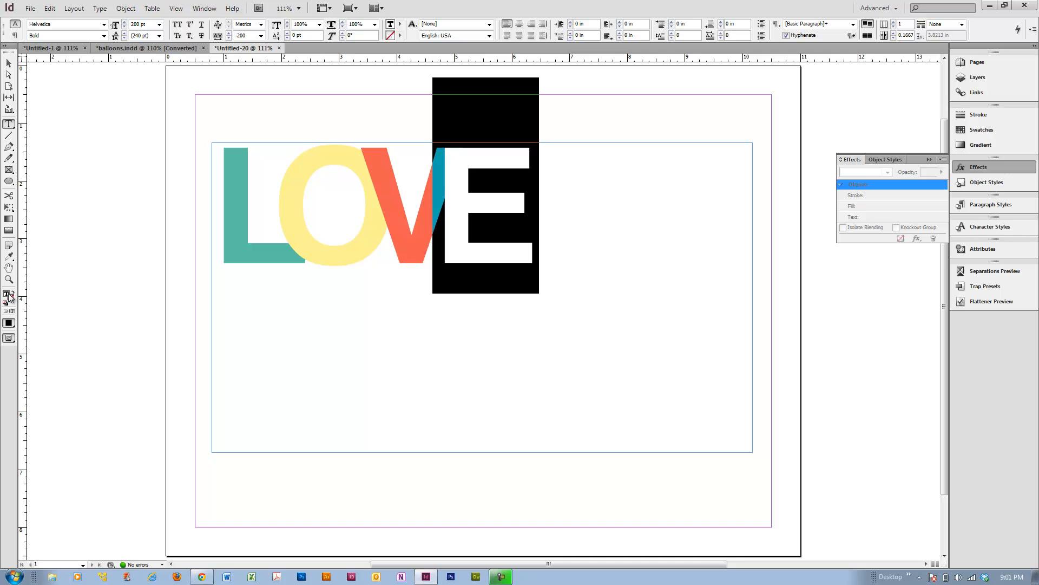
double_click(6, 297)
click(473, 238)
drag(526, 259, 531, 259)
drag(479, 231, 459, 231)
click(603, 214)
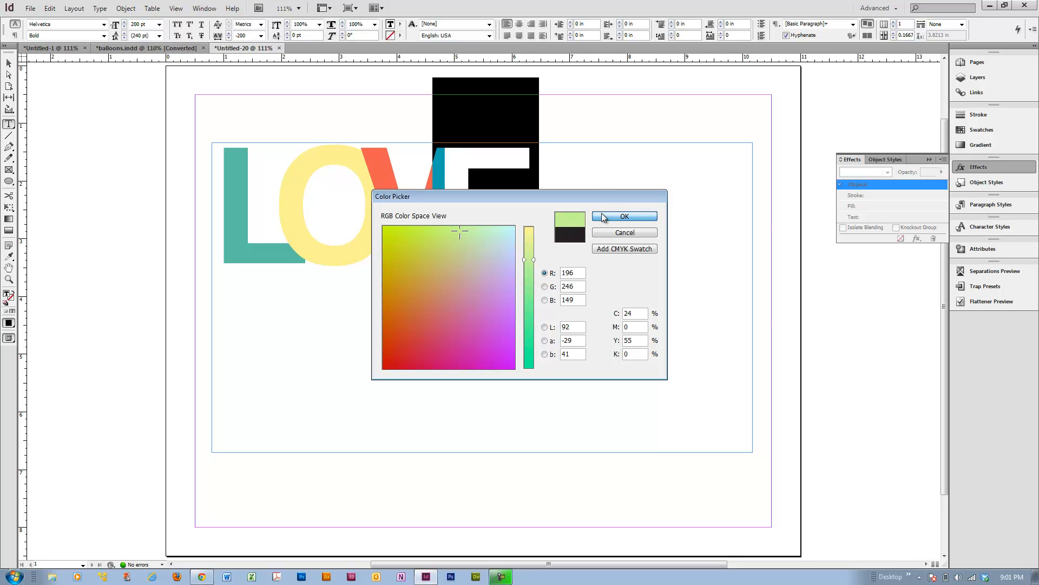
Select all the LOVE text, convert it to outlines, and select the resulting frame.
click(573, 247)
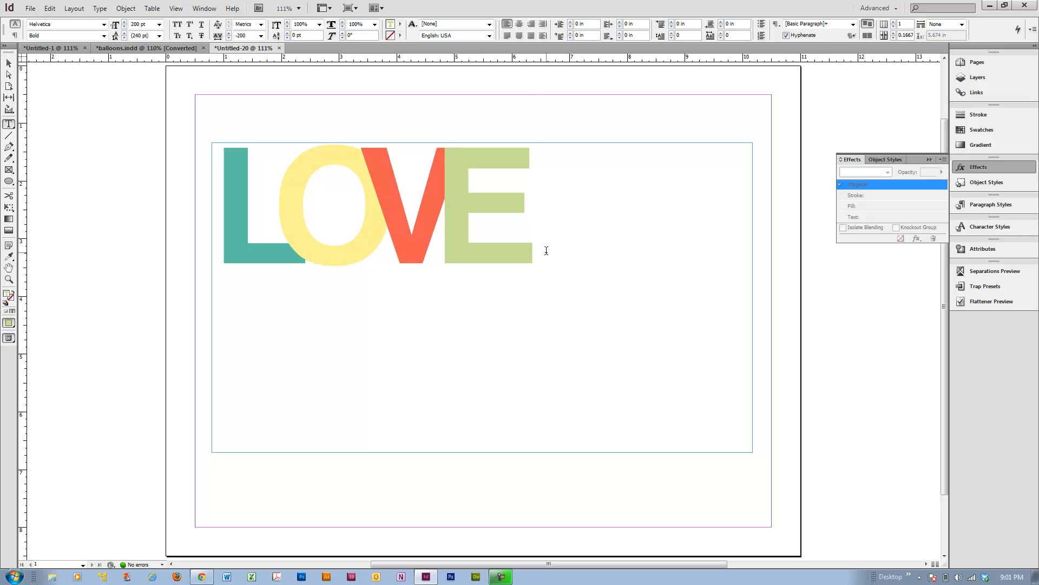
drag(542, 250, 236, 267)
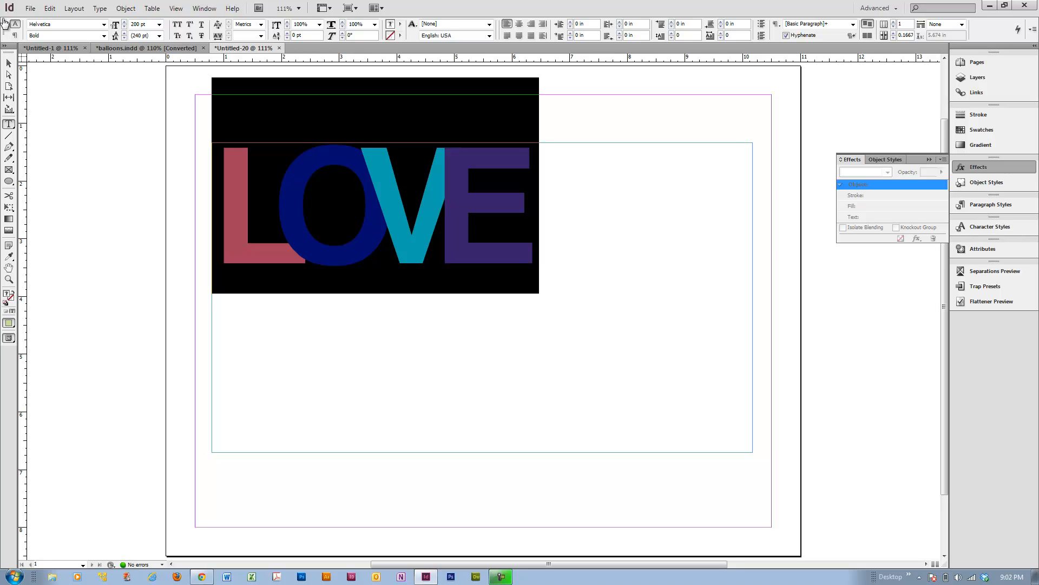
click(106, 10)
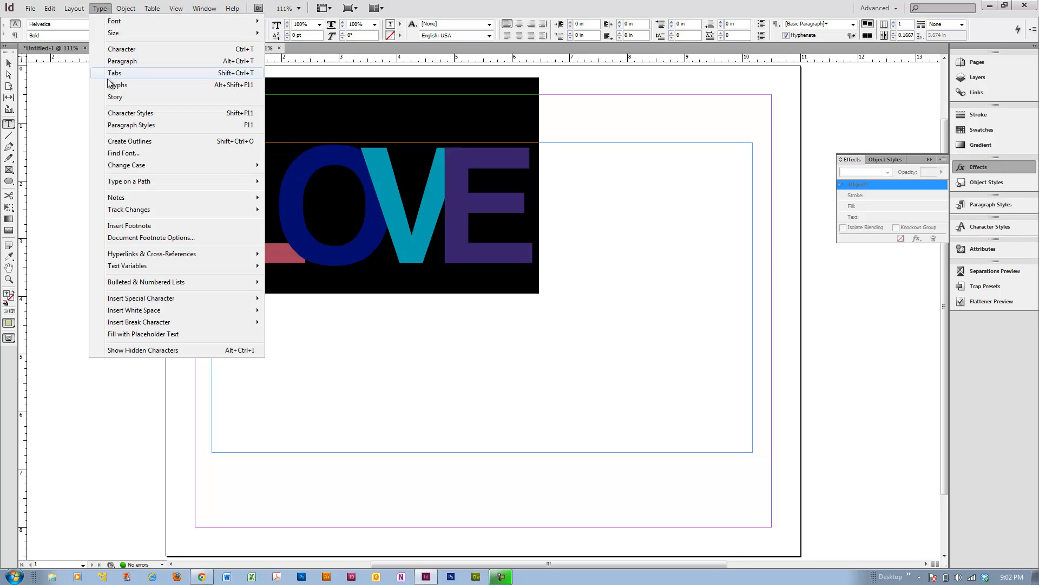
click(116, 135)
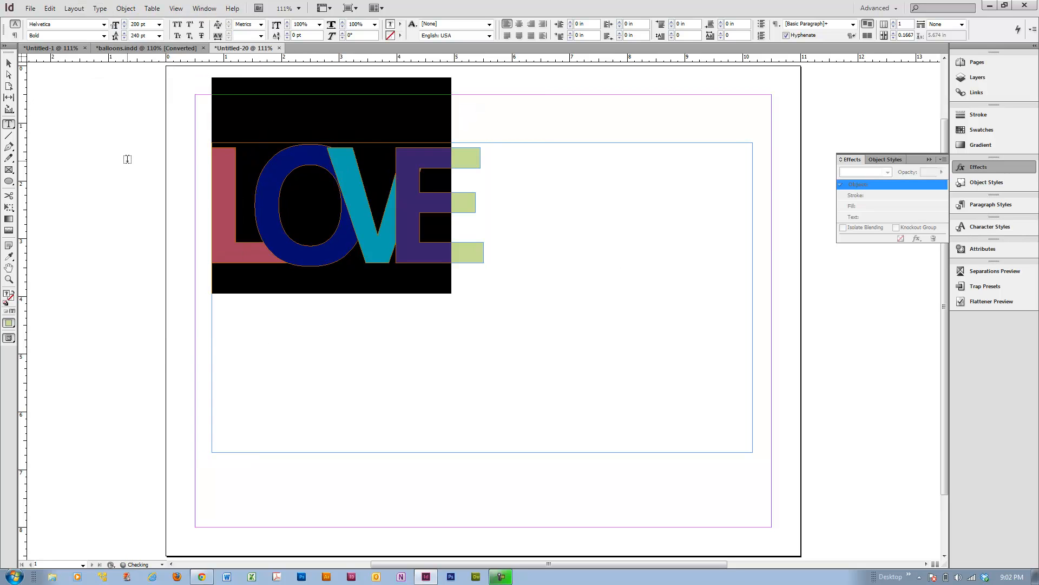
click(287, 349)
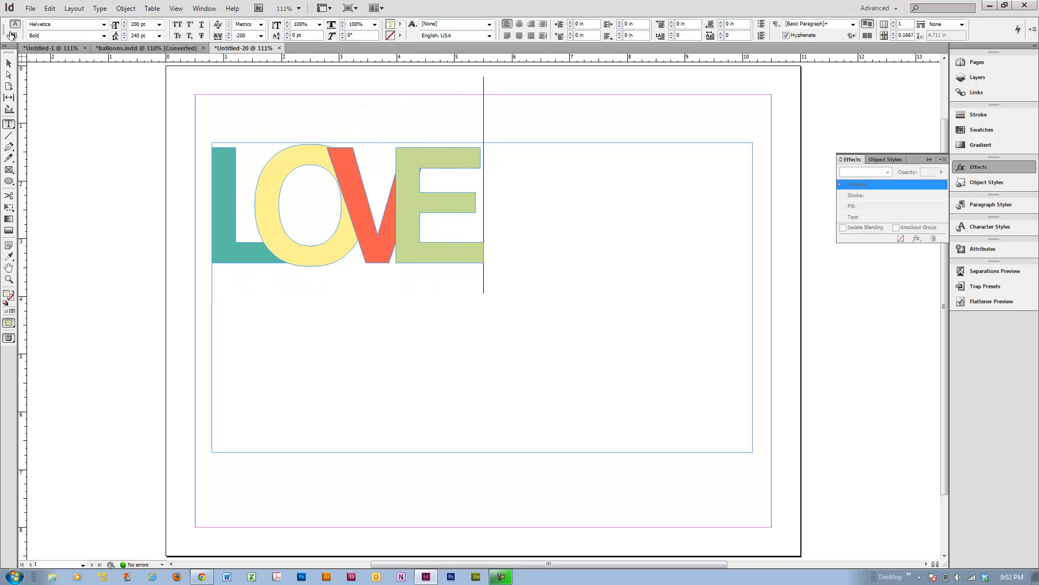
click(9, 65)
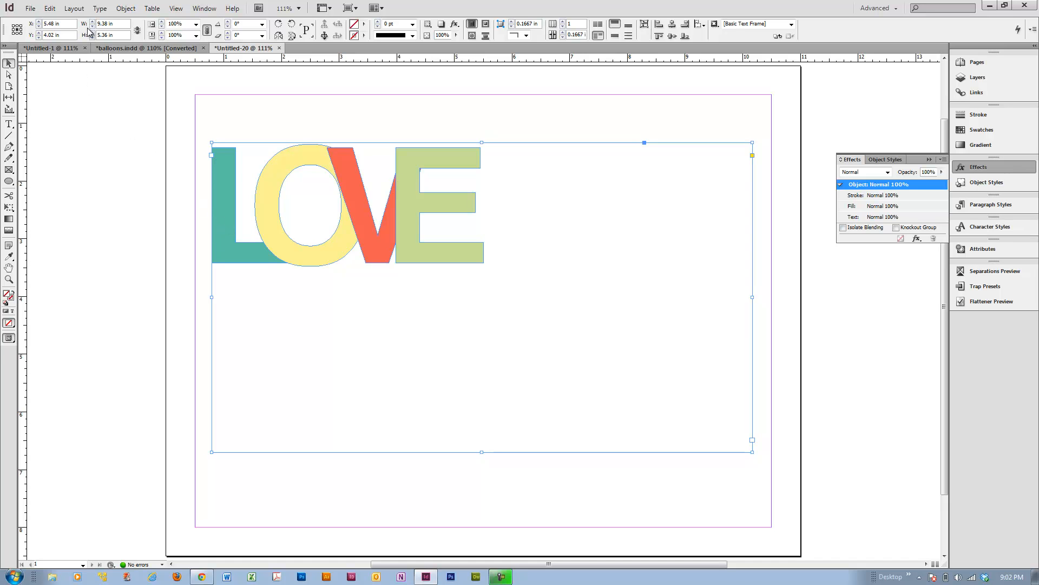
Select the L letter and set its blend mode to Multiply.
click(127, 8)
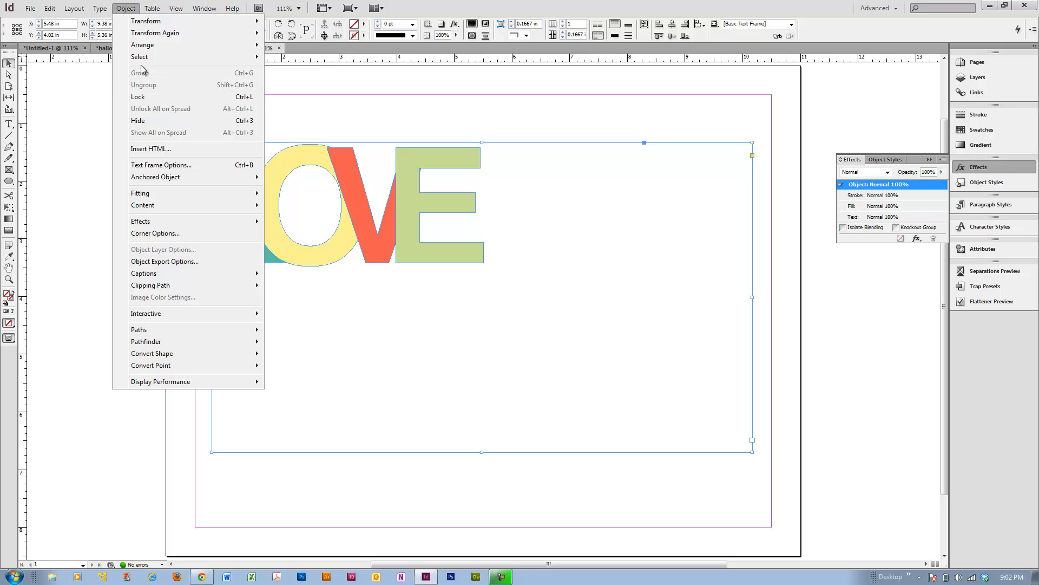
click(74, 182)
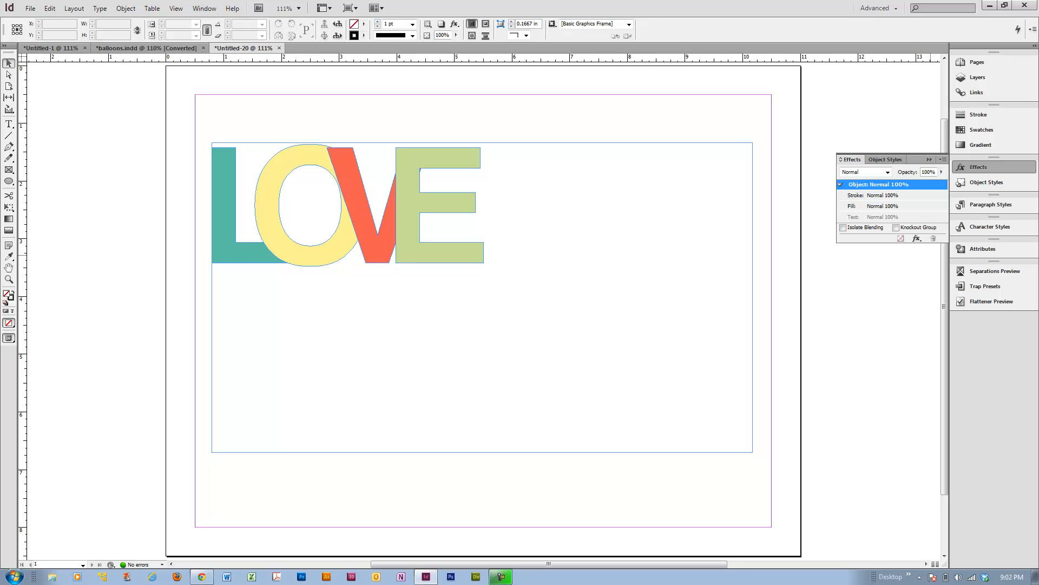
click(230, 250)
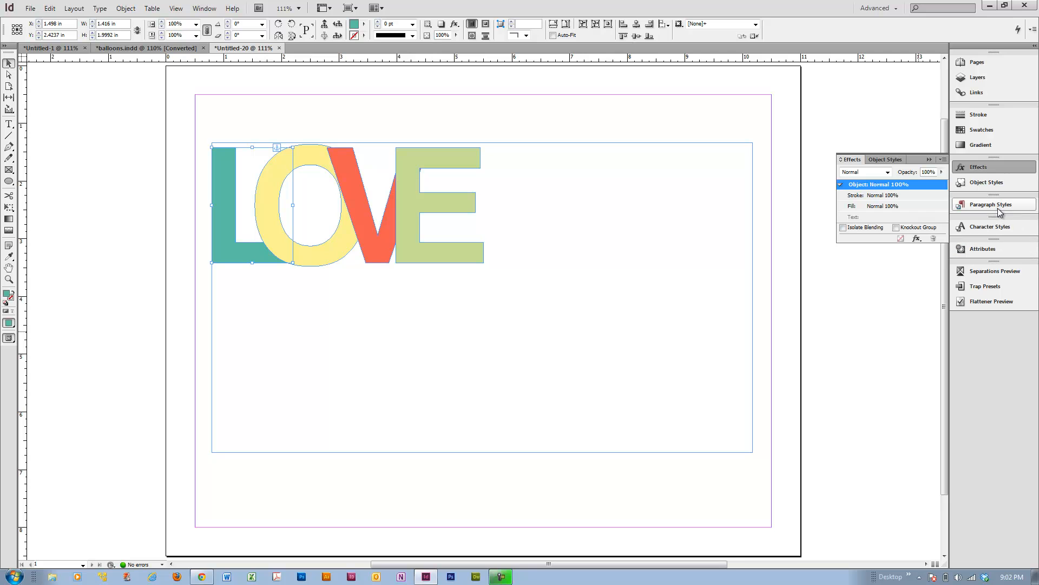
click(988, 172)
click(988, 173)
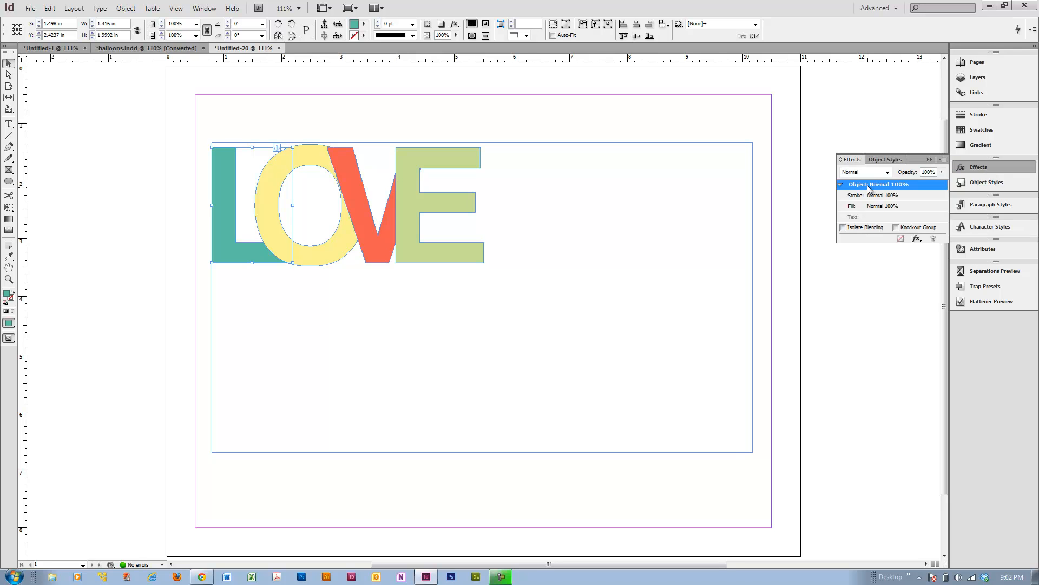
click(889, 172)
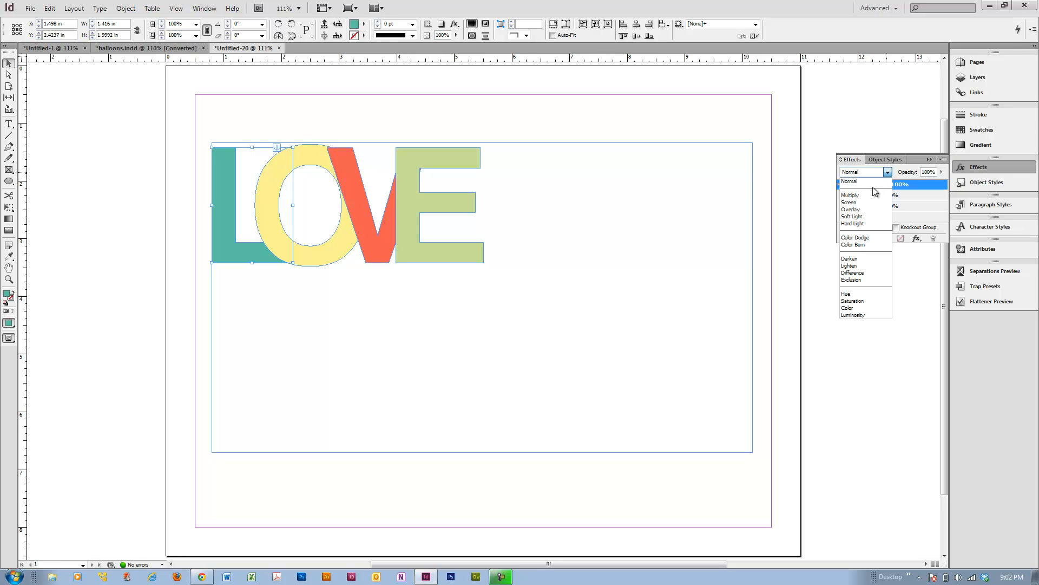
click(870, 200)
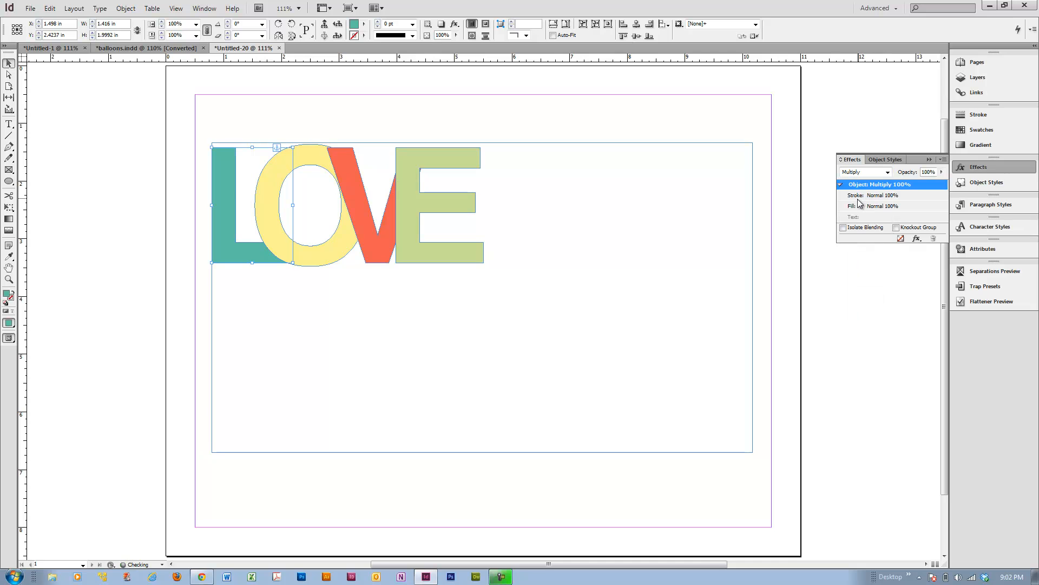
Select the O letter and set its blend mode to Multiply.
click(312, 261)
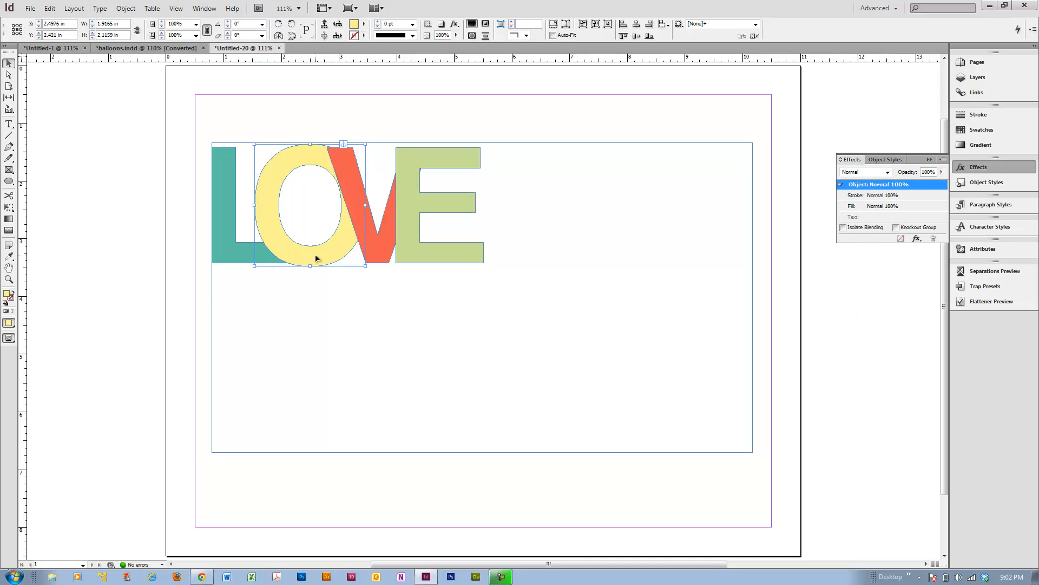
click(881, 172)
click(870, 199)
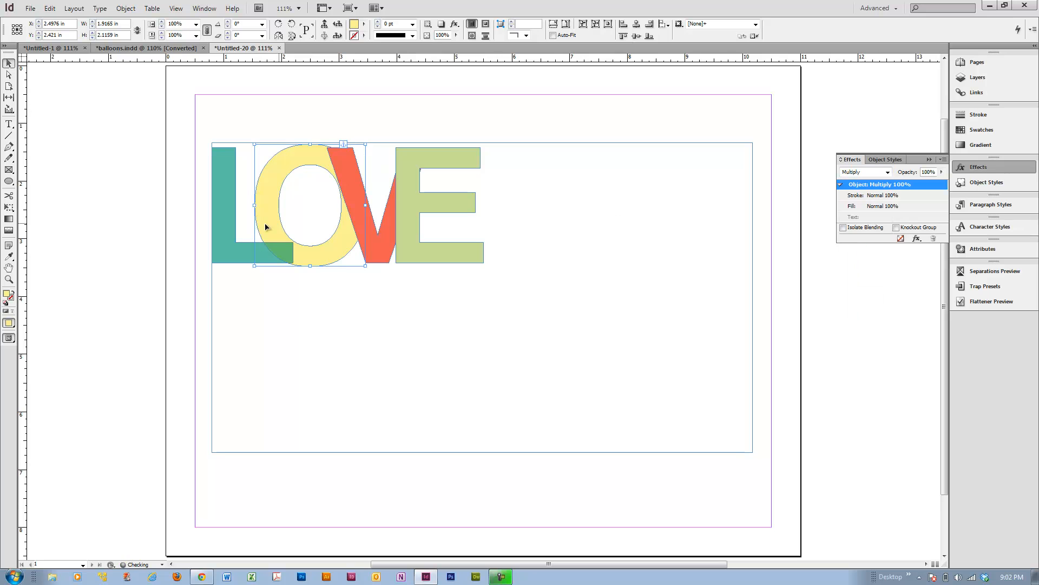
Select the V letter and set its blend mode to Multiply.
click(369, 249)
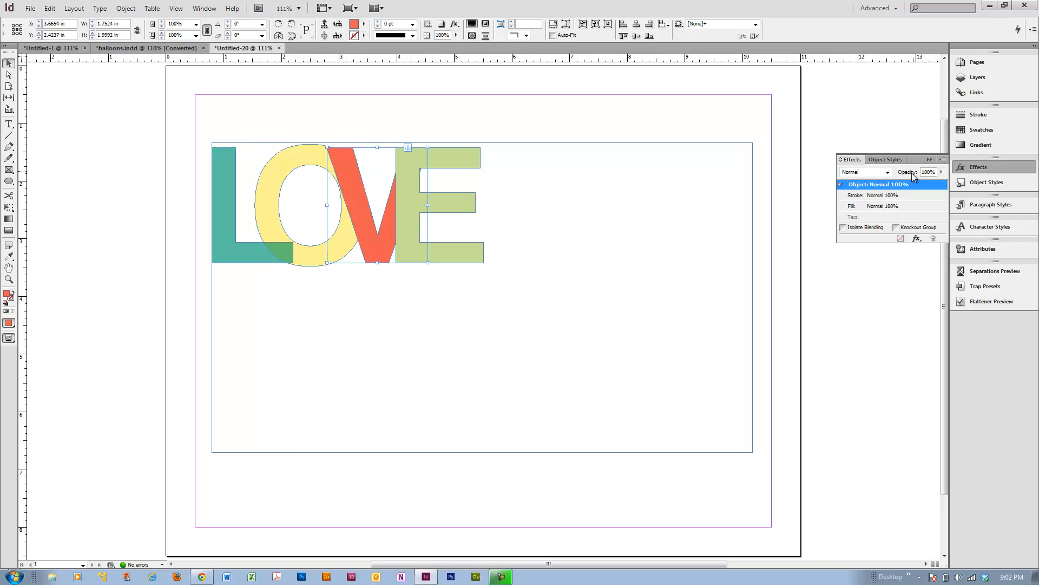
click(886, 173)
click(870, 199)
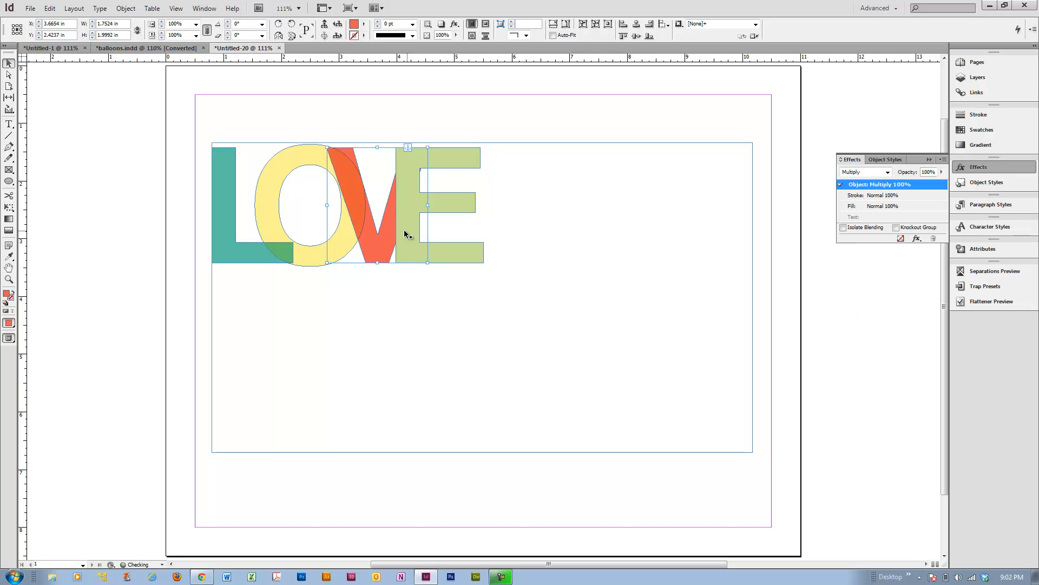
Select the E letter and set its blend mode to Multiply.
click(453, 204)
click(888, 172)
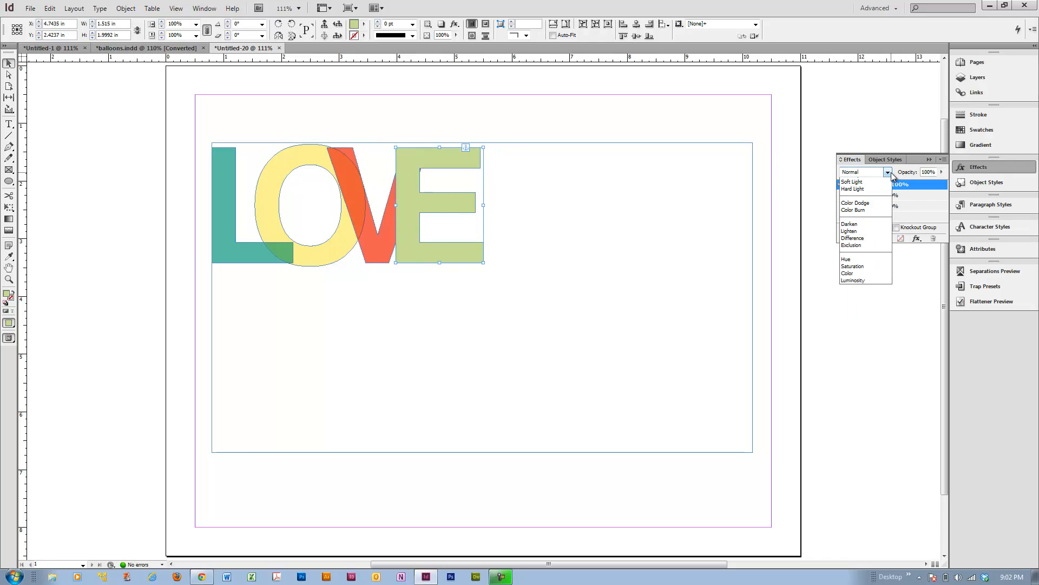
click(865, 196)
Deselect everything and switch the screen mode to Preview.
click(334, 265)
click(133, 261)
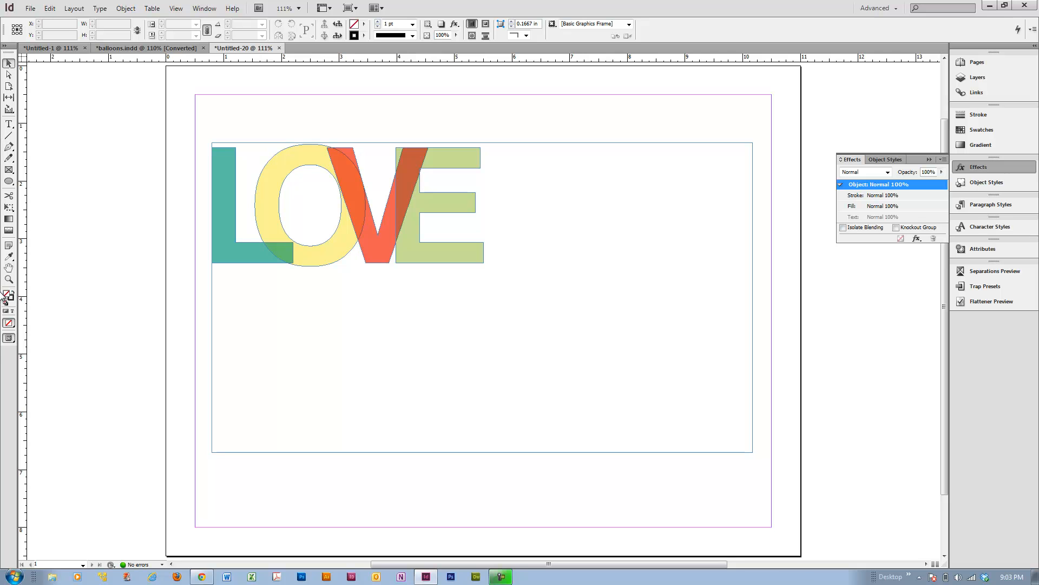
click(9, 339)
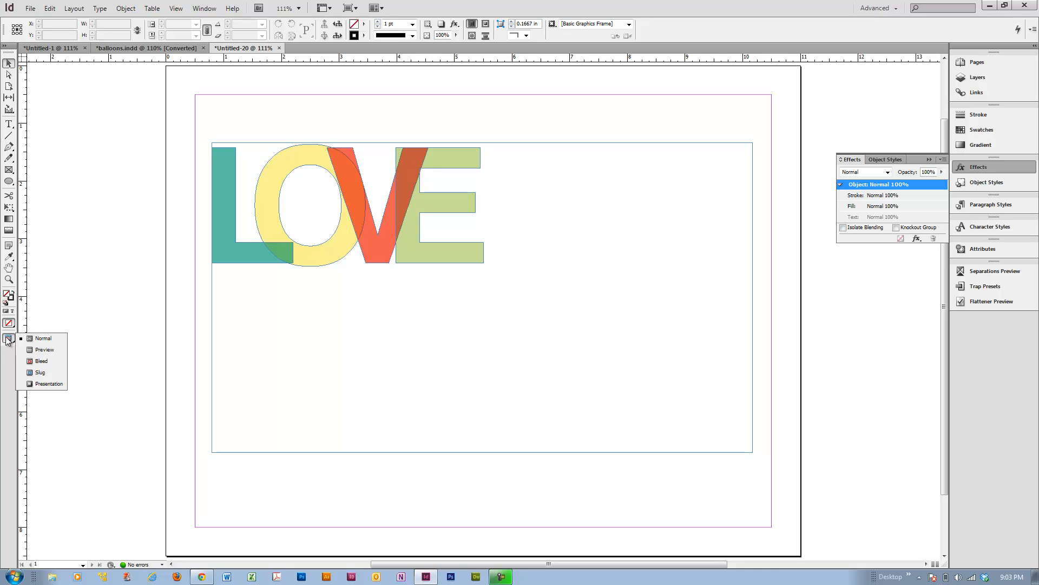
click(43, 349)
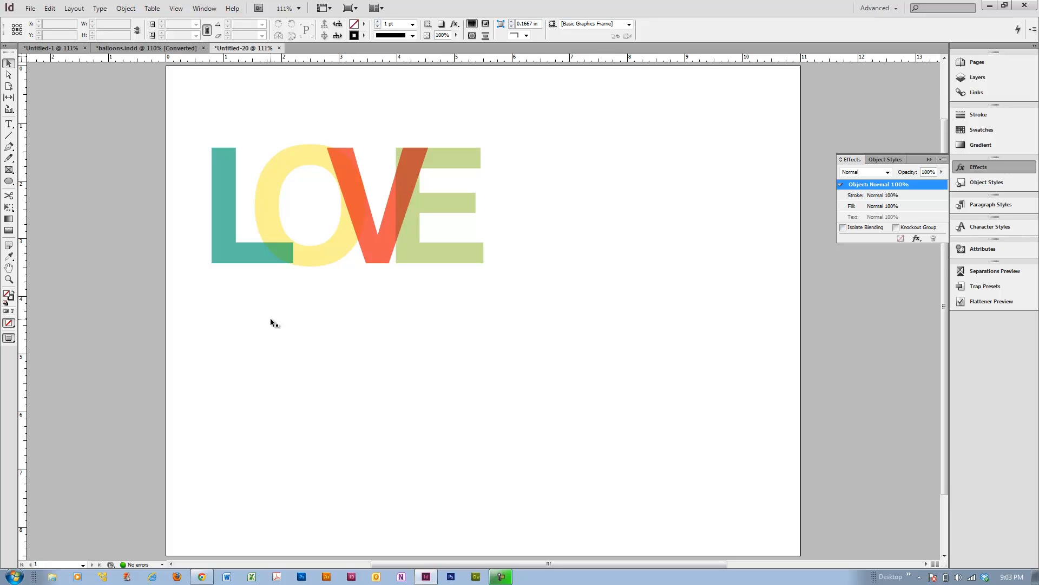
View the balloons document for comparison, then return to the LOVE document.
click(149, 49)
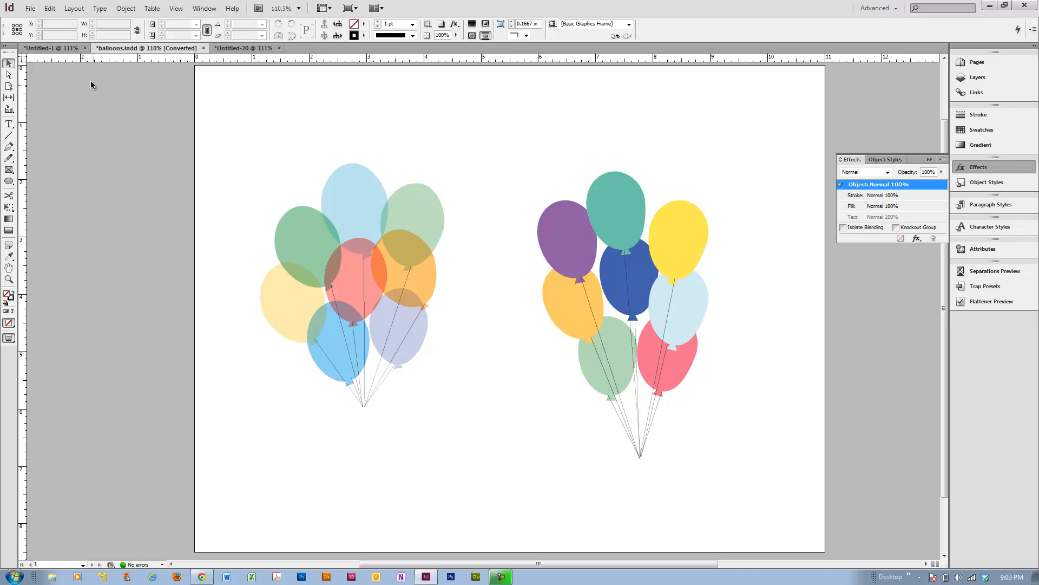
click(241, 48)
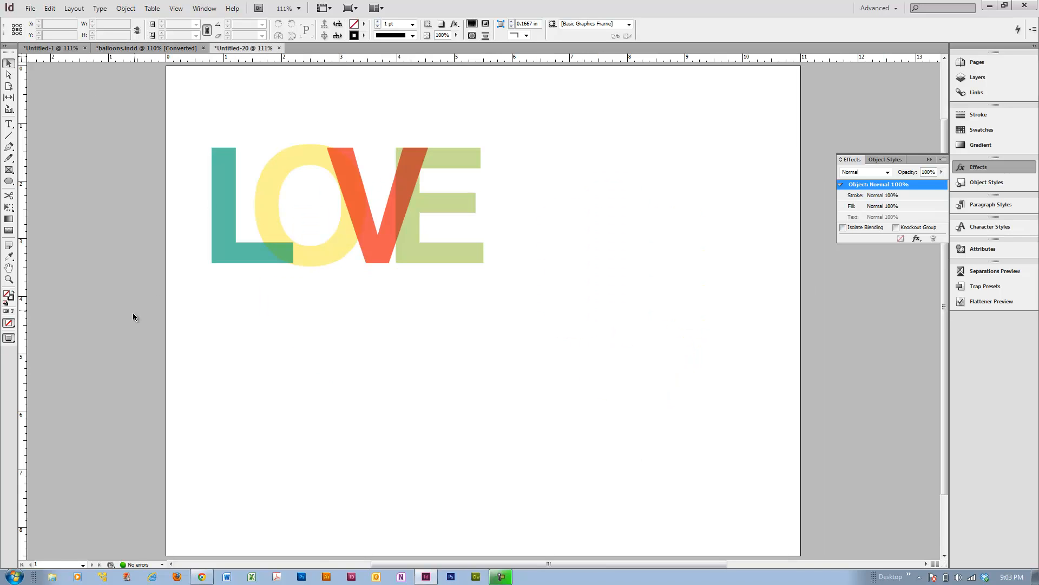